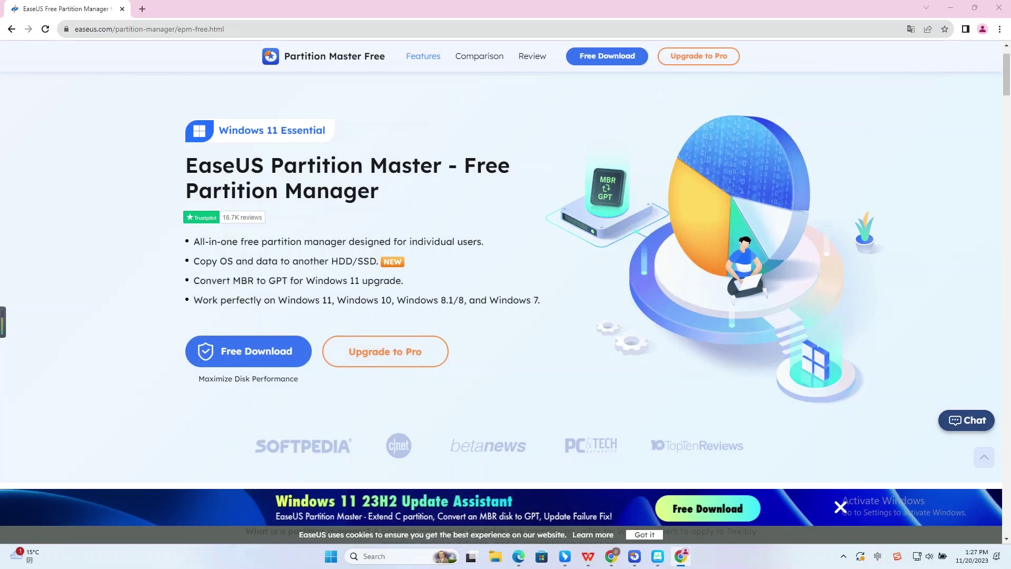
pyautogui.scroll(-3, 501, 303)
pyautogui.scroll(-3, 501, 303)
pyautogui.scroll(-3, 500, 302)
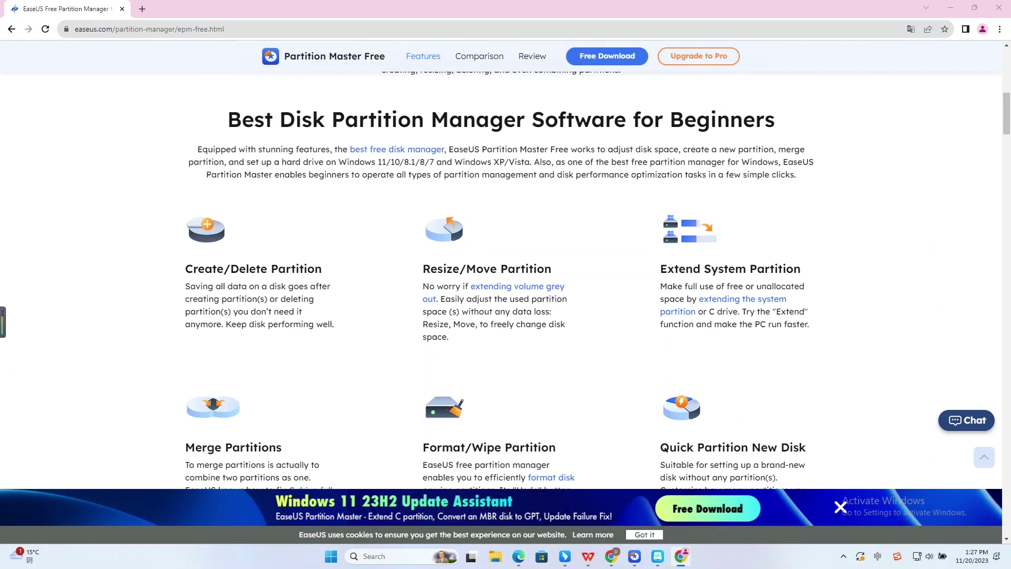
pyautogui.scroll(-1, 501, 303)
pyautogui.scroll(-2, 500, 303)
pyautogui.scroll(-2, 501, 302)
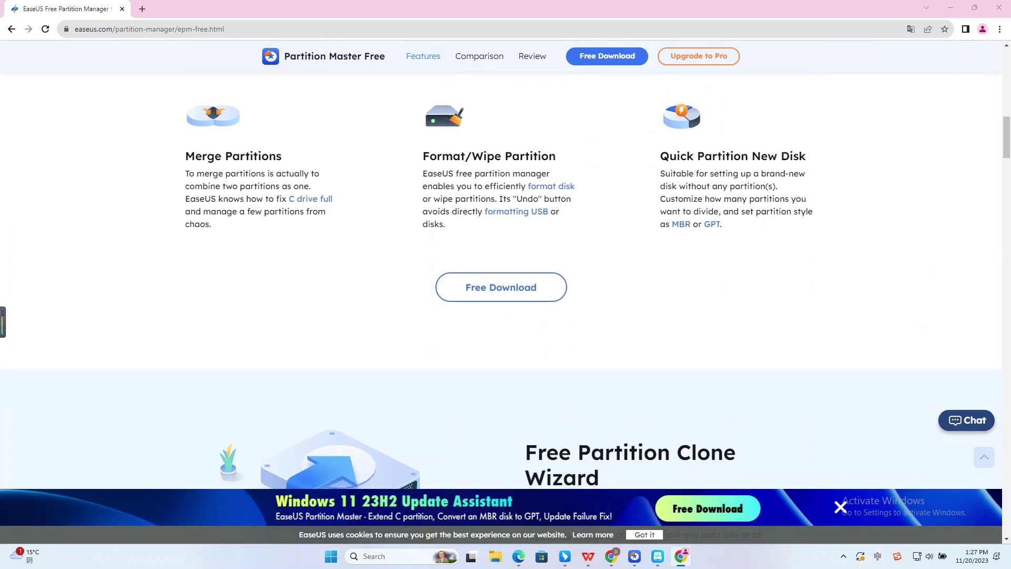
pyautogui.scroll(-3, 501, 303)
pyautogui.scroll(-5, 500, 303)
pyautogui.scroll(-5, 501, 303)
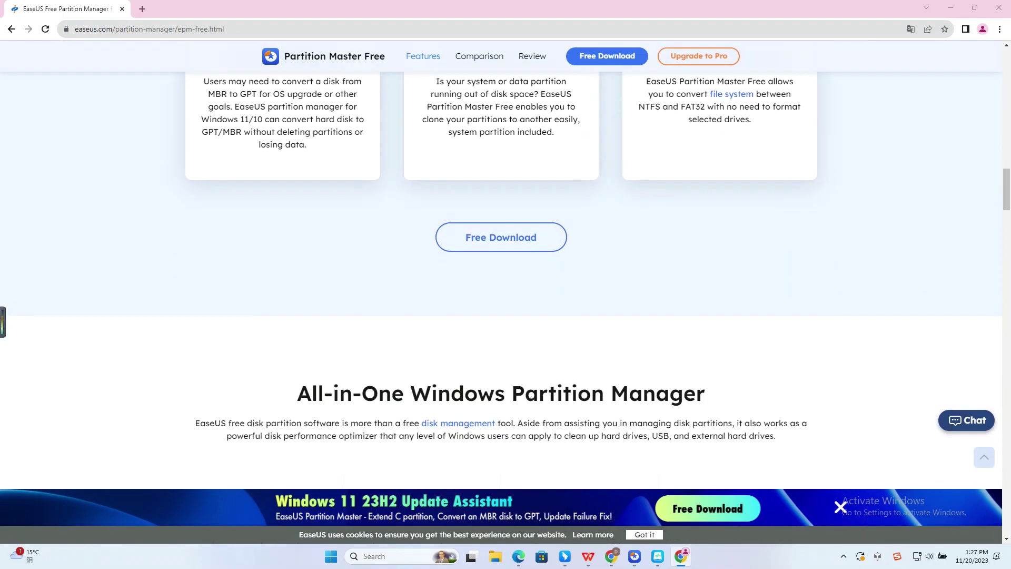
pyautogui.scroll(-2, 501, 303)
pyautogui.scroll(-4, 501, 303)
pyautogui.scroll(-1, 501, 303)
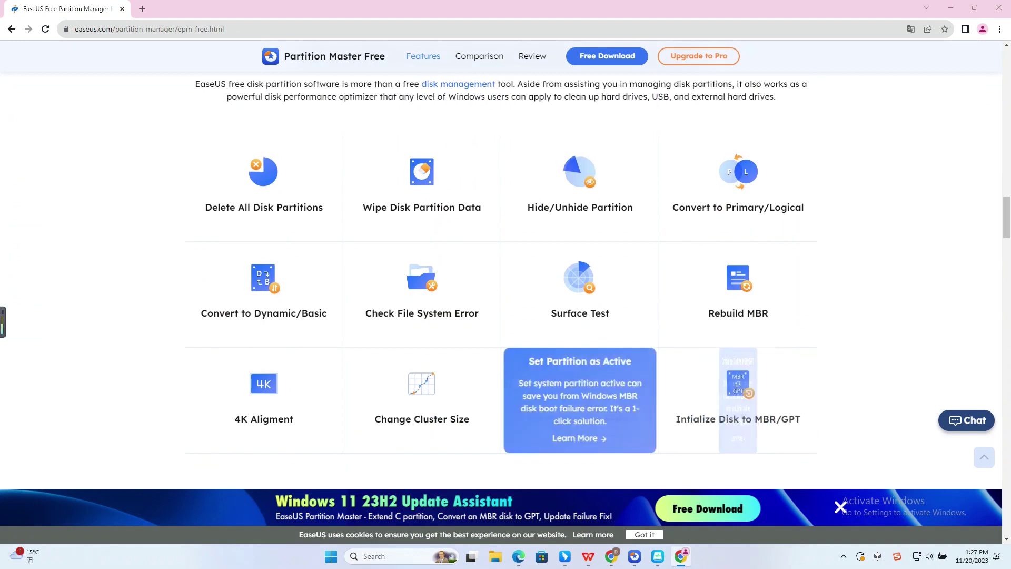
pyautogui.scroll(-2, 263, 400)
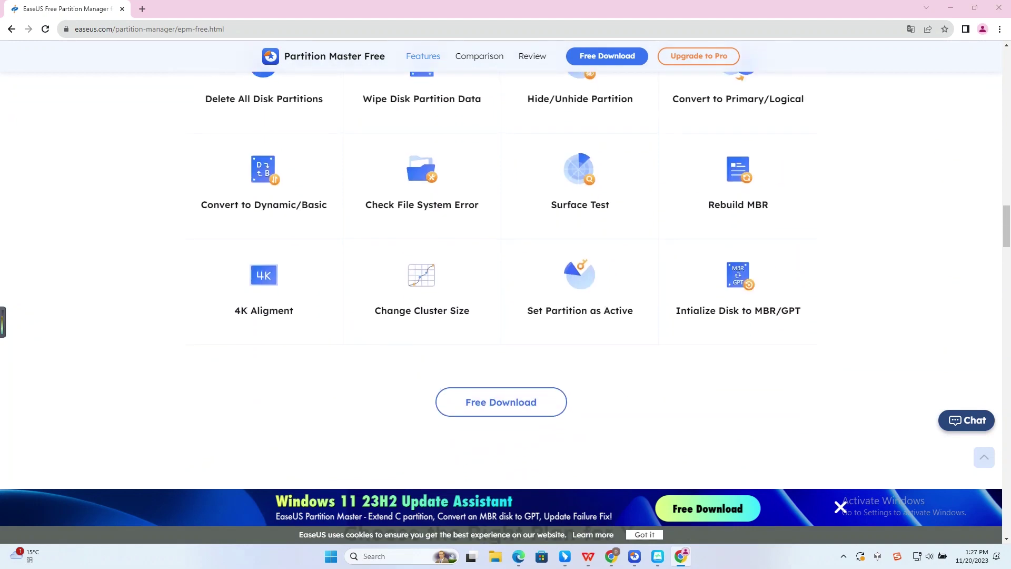
pyautogui.scroll(-2, 263, 400)
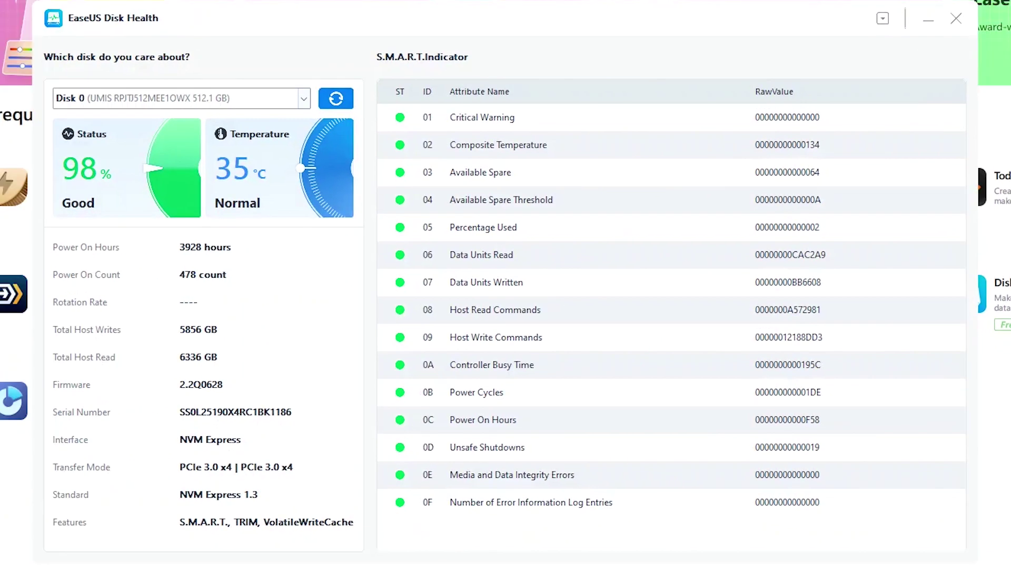
# Select Disk 0 in EaseUS Disk Health to show its 98% Good, 35 °C report.
pyautogui.click(304, 98)
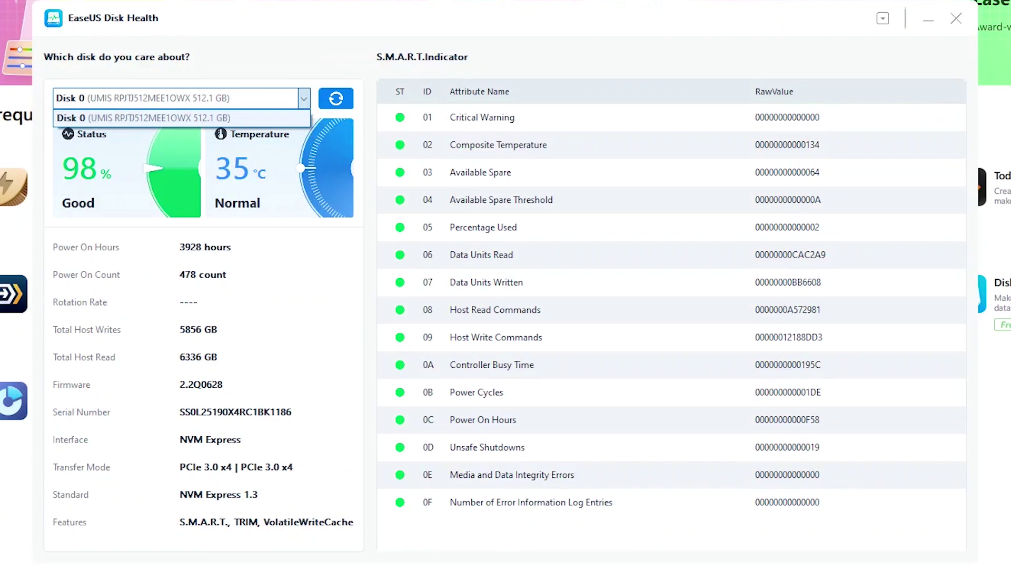
pyautogui.press('Return')
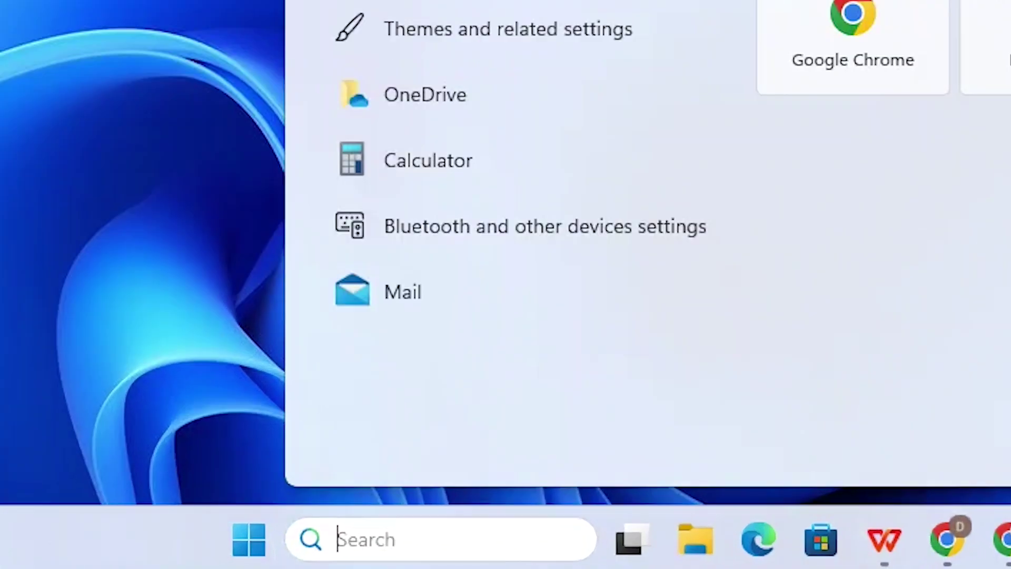
# Launch Optimize Drives from an 'optimize' search and retrim drive F:.
pyautogui.write('optimize')
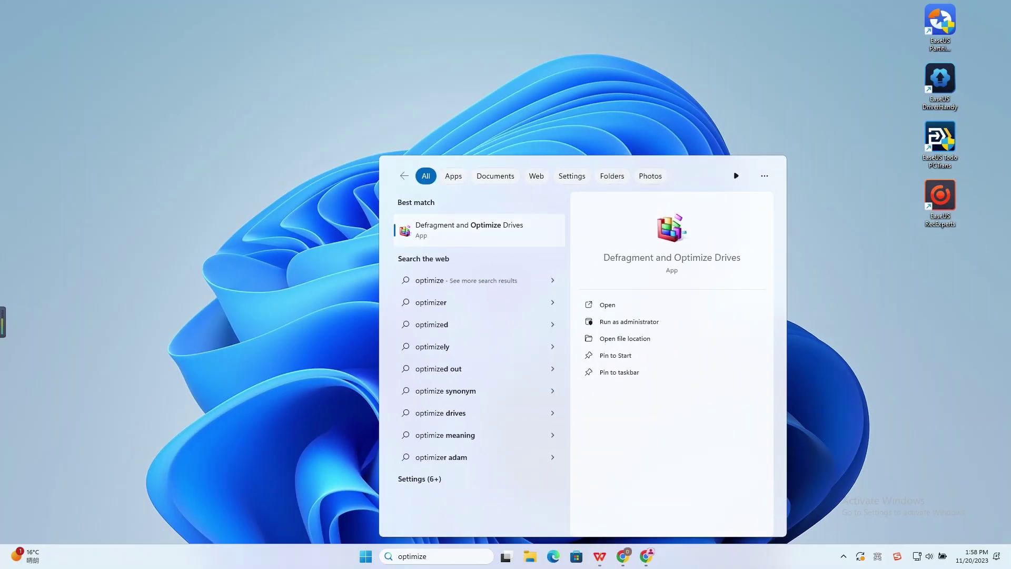
pyautogui.press('Return')
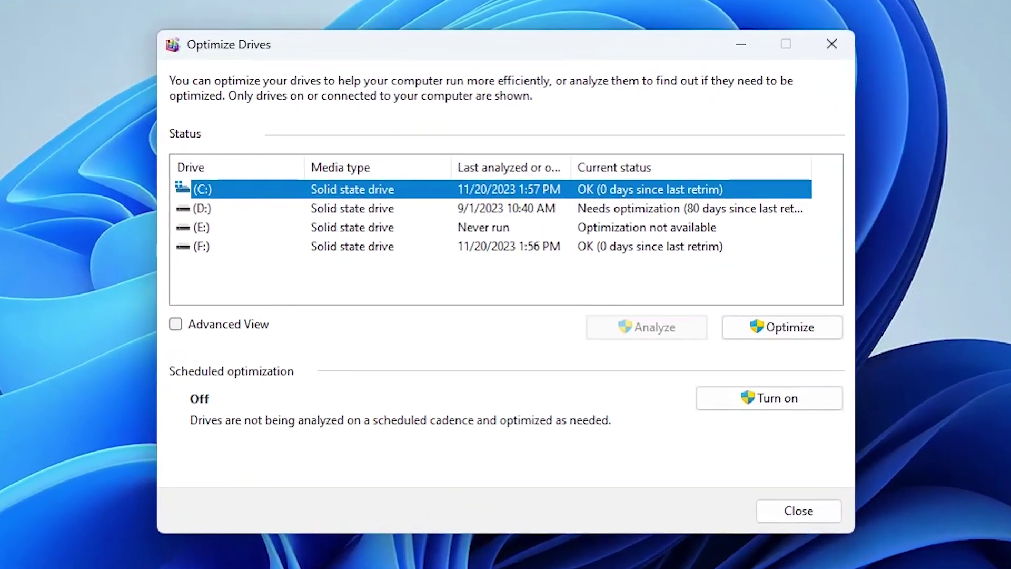
pyautogui.press('Down')
pyautogui.press('Down')
pyautogui.press('Down')
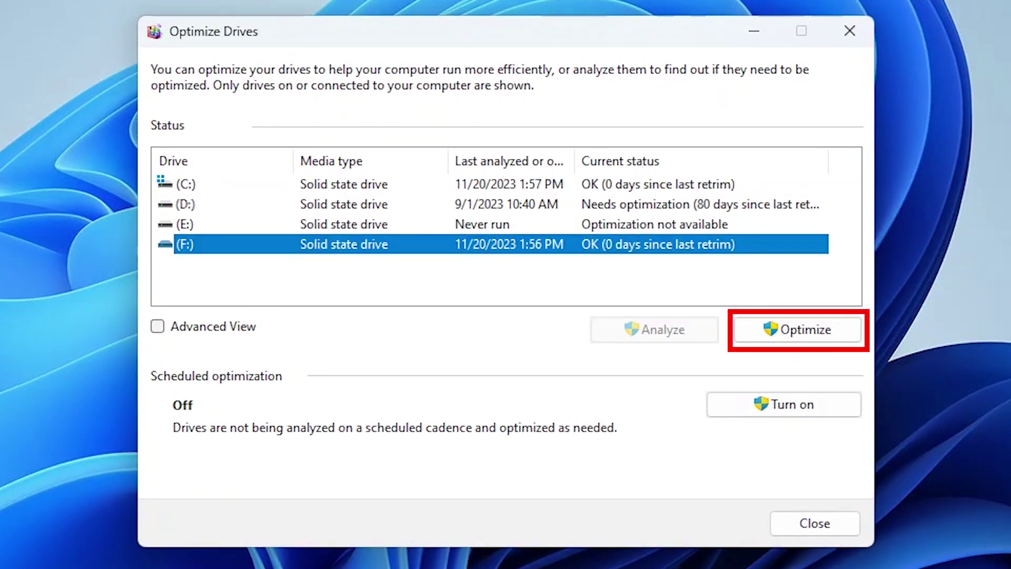
pyautogui.press('Tab')
pyautogui.press('Tab')
pyautogui.press('Return')
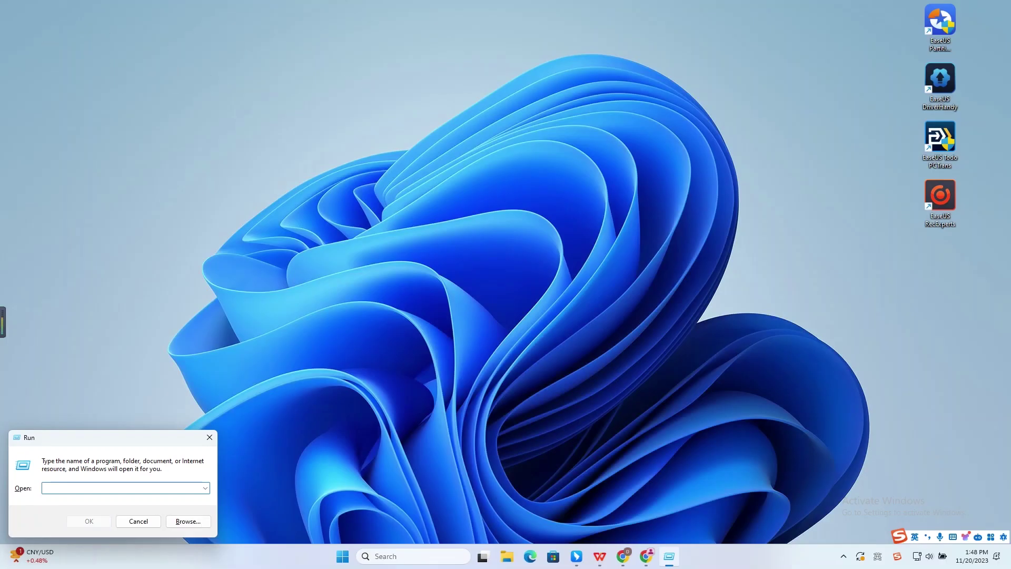
# Open Command Prompt via cmd, enter the WMIC console, and type 'diskdrive get status'.
pyautogui.write('c')
pyautogui.write('md')
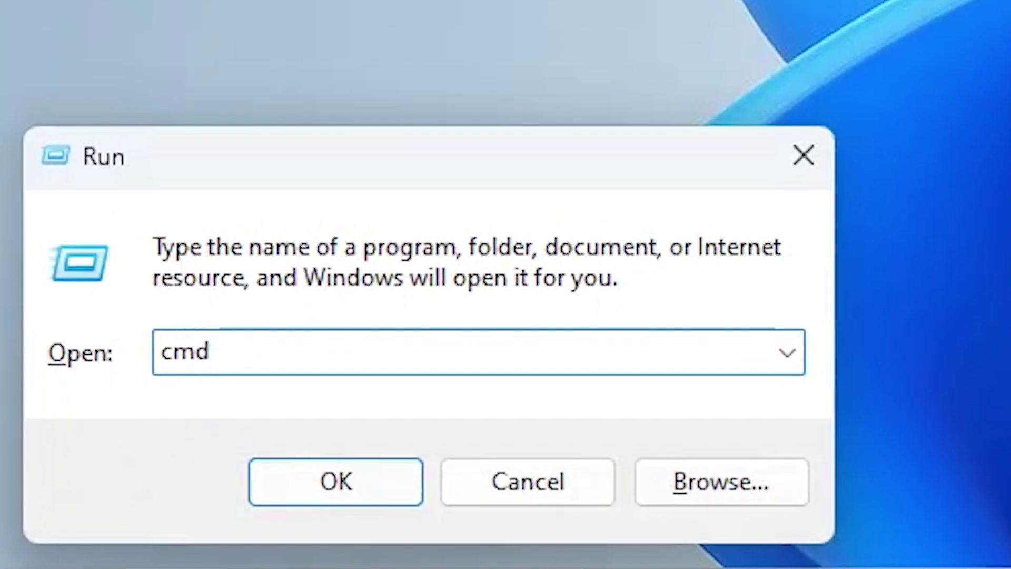
pyautogui.press('Return')
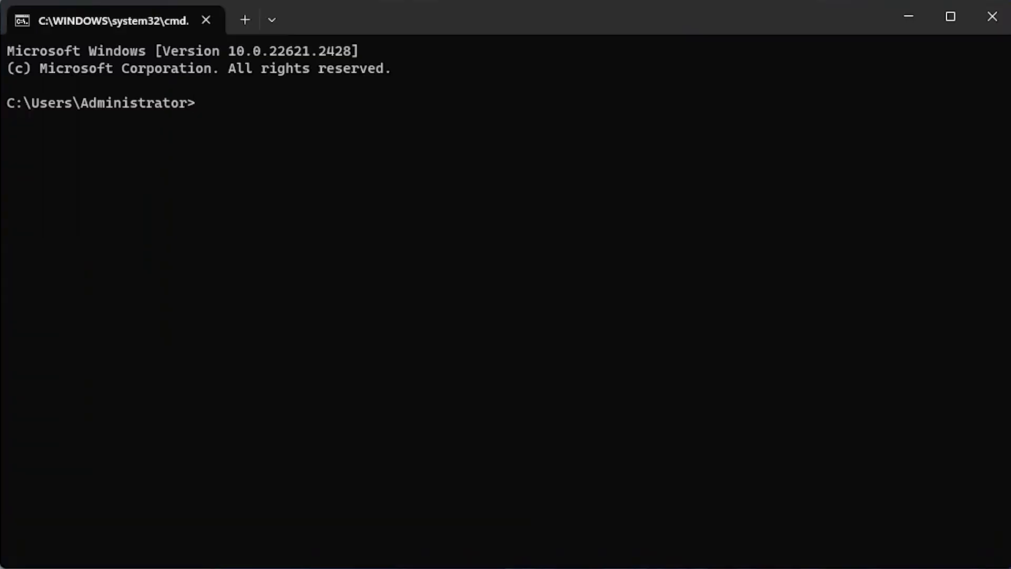
pyautogui.write('wmic')
pyautogui.press('Return')
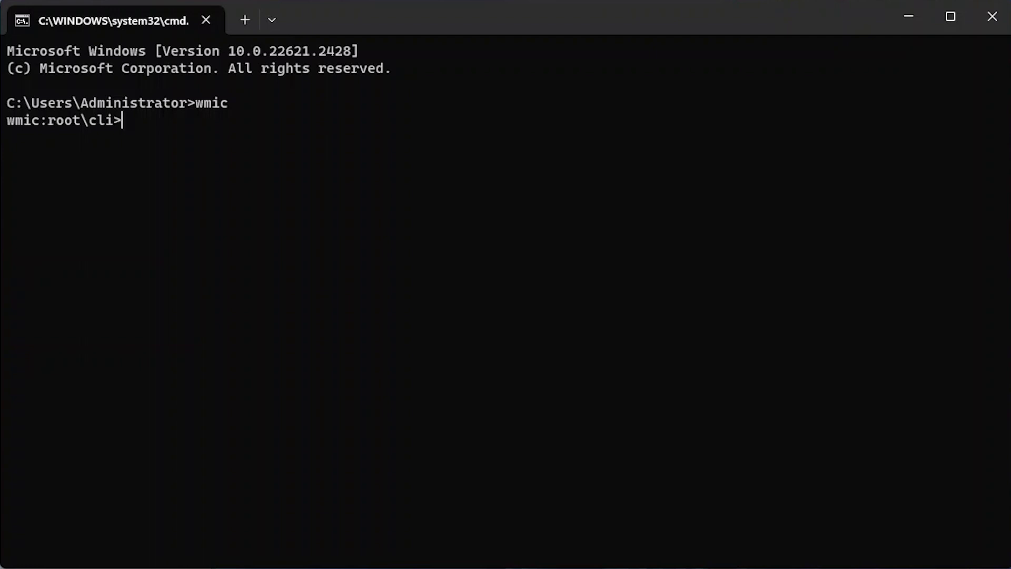
pyautogui.write('diskdrive ')
pyautogui.write('get status')
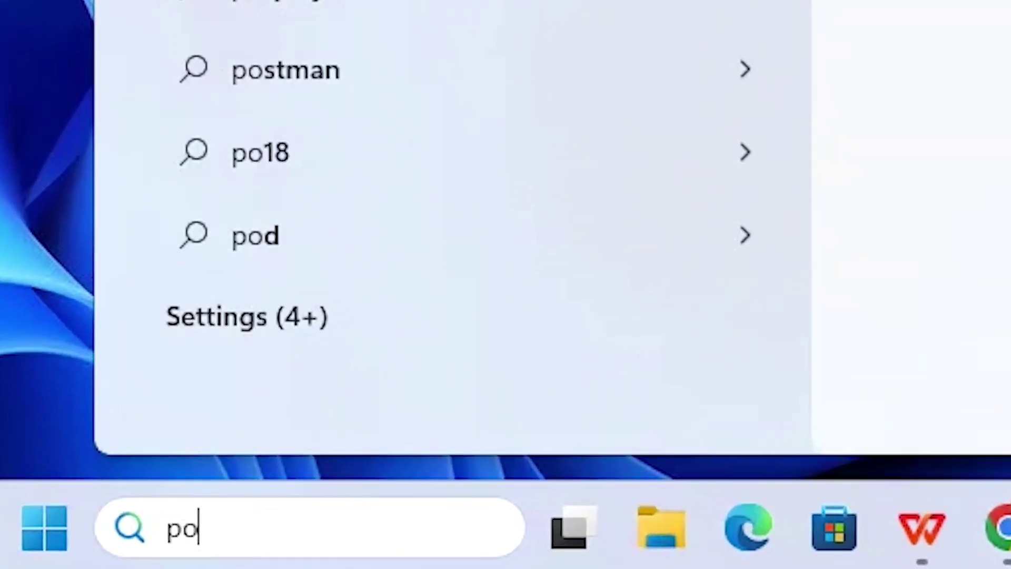
# Open PowerShell and run Get-PhysicalDisk to list the SSD's health status.
pyautogui.write('wershell')
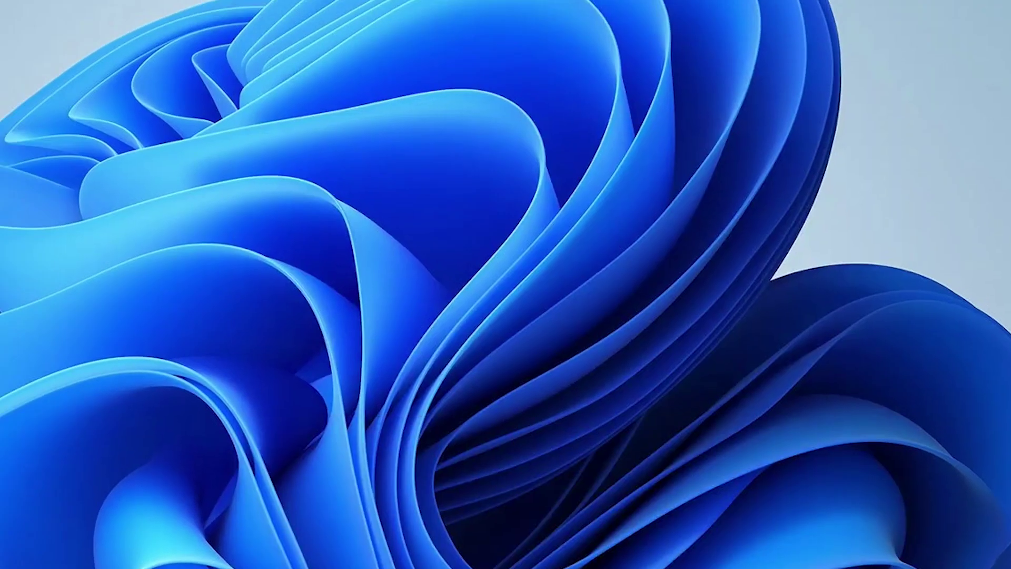
pyautogui.write('Get-Physical')
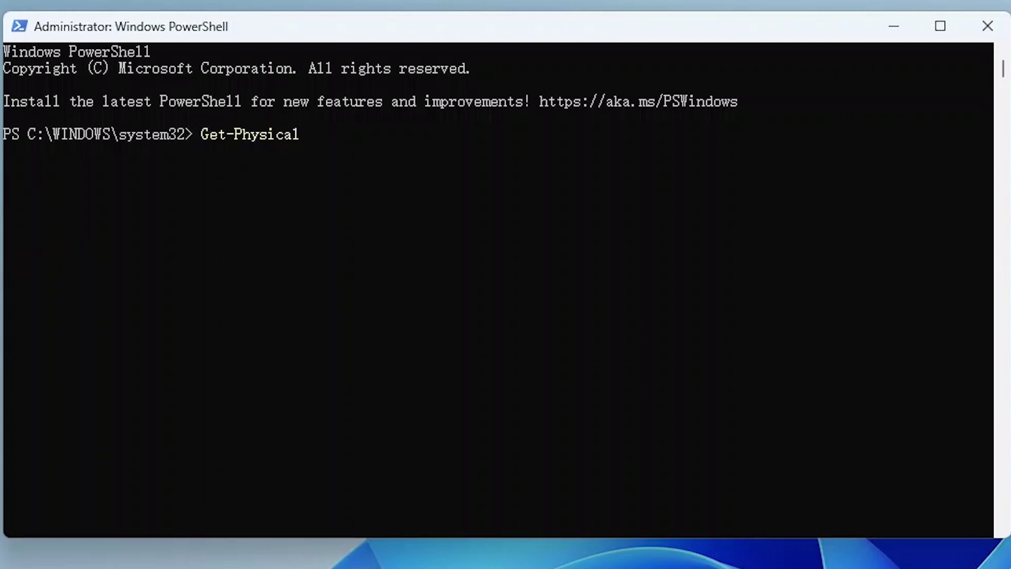
pyautogui.write('Disk')
pyautogui.press('Return')
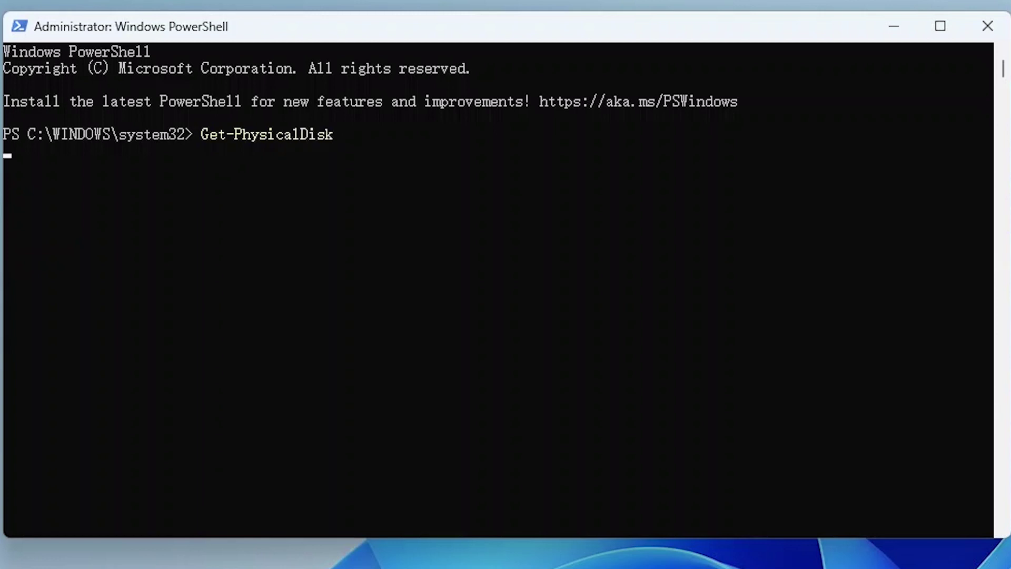